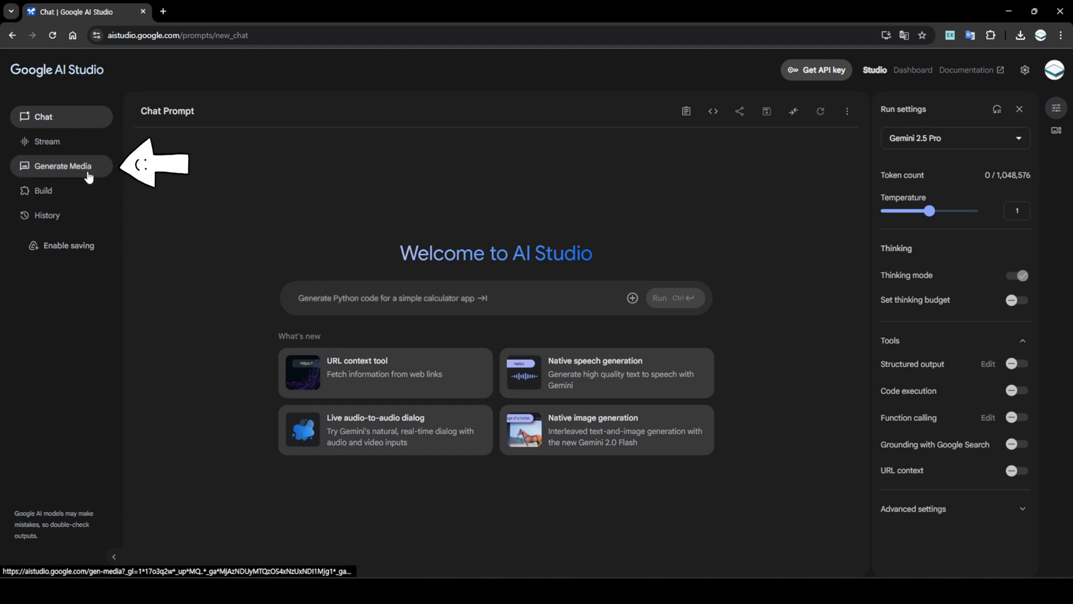
# - Open Generate Media, choose Gemini speech generation, and switch the mode to Single-speaker audio
pyautogui.click(88, 178)
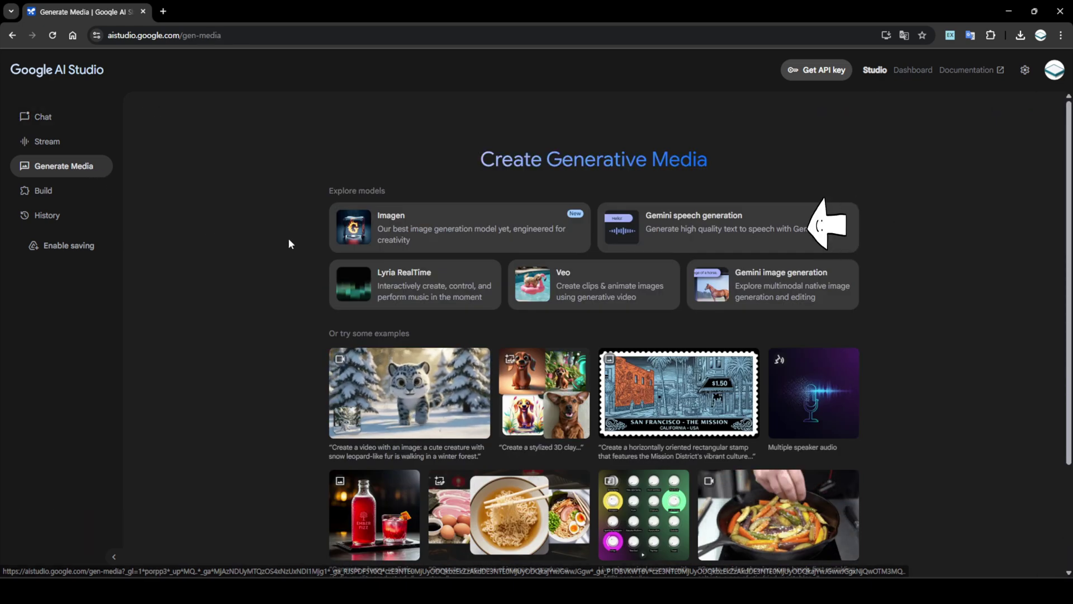
pyautogui.click(707, 241)
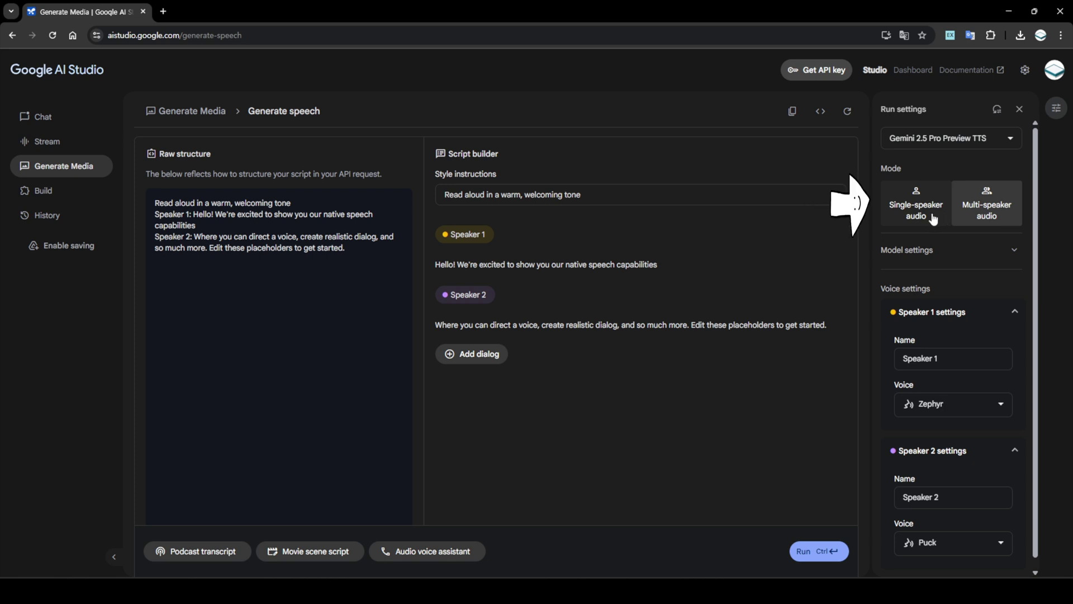
pyautogui.click(933, 219)
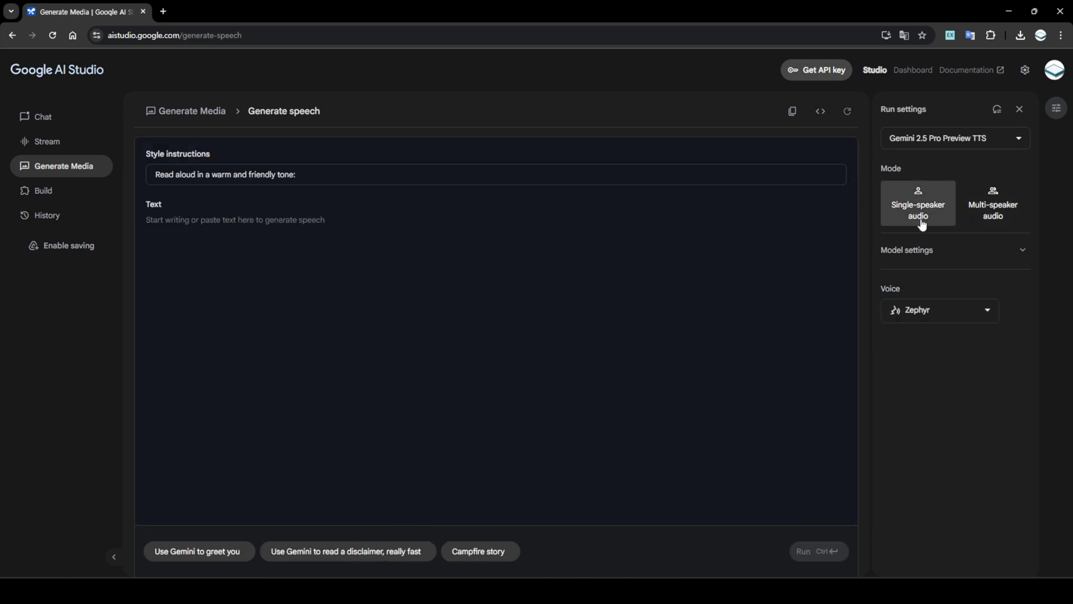
pyautogui.click(969, 223)
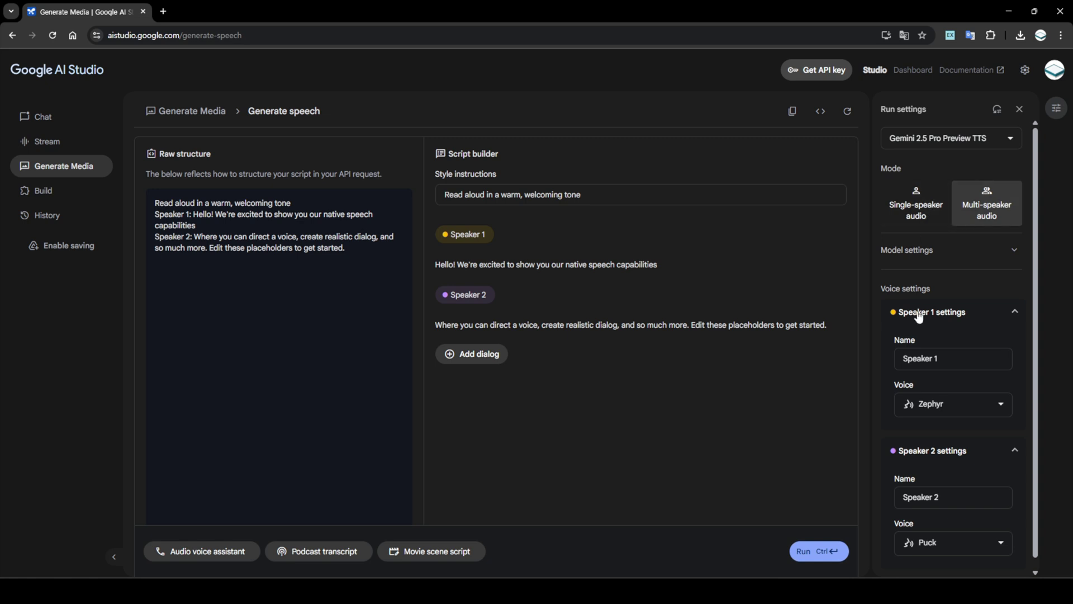
pyautogui.scroll(-1, 918, 318)
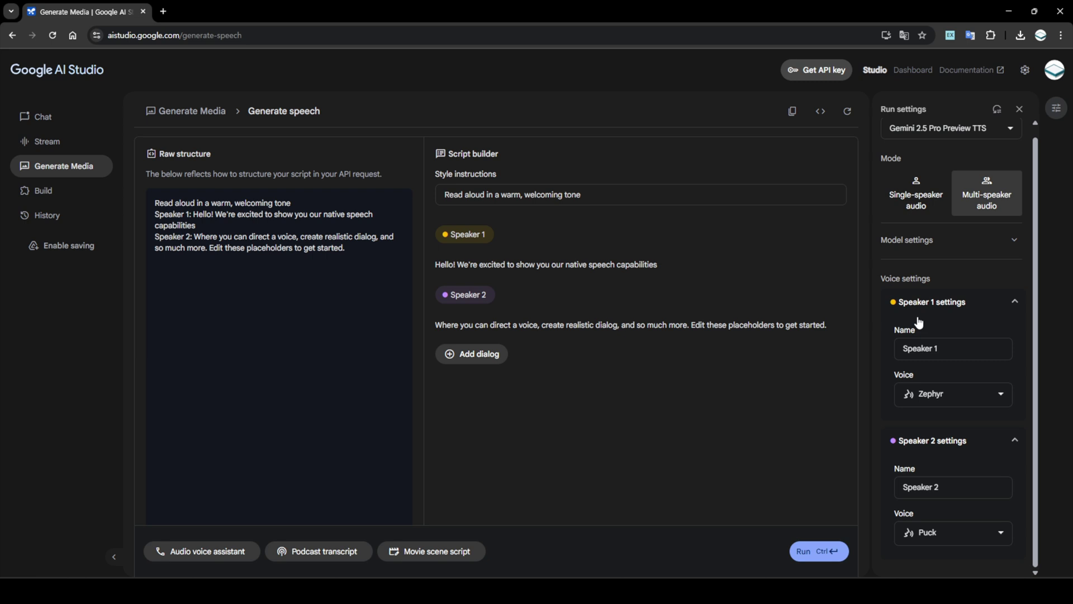
pyautogui.scroll(1, 919, 322)
pyautogui.click(927, 140)
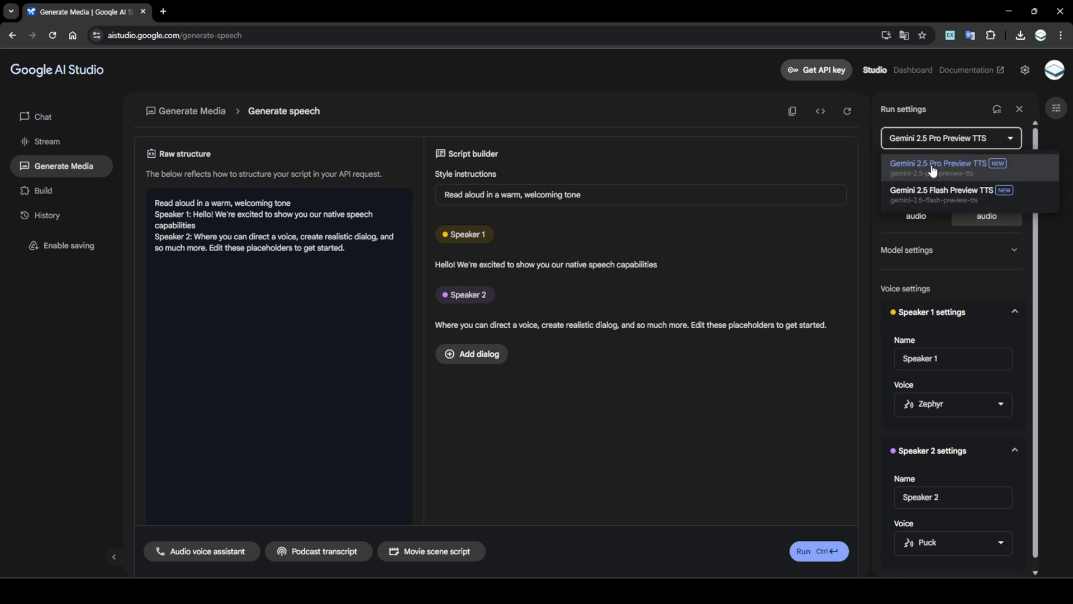
pyautogui.click(966, 174)
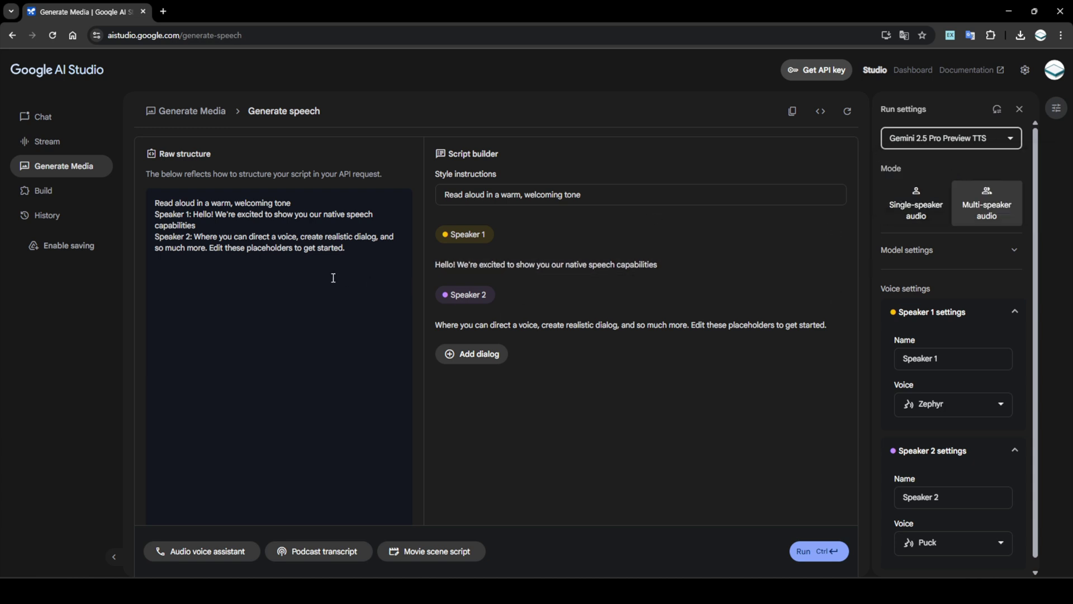
pyautogui.click(916, 210)
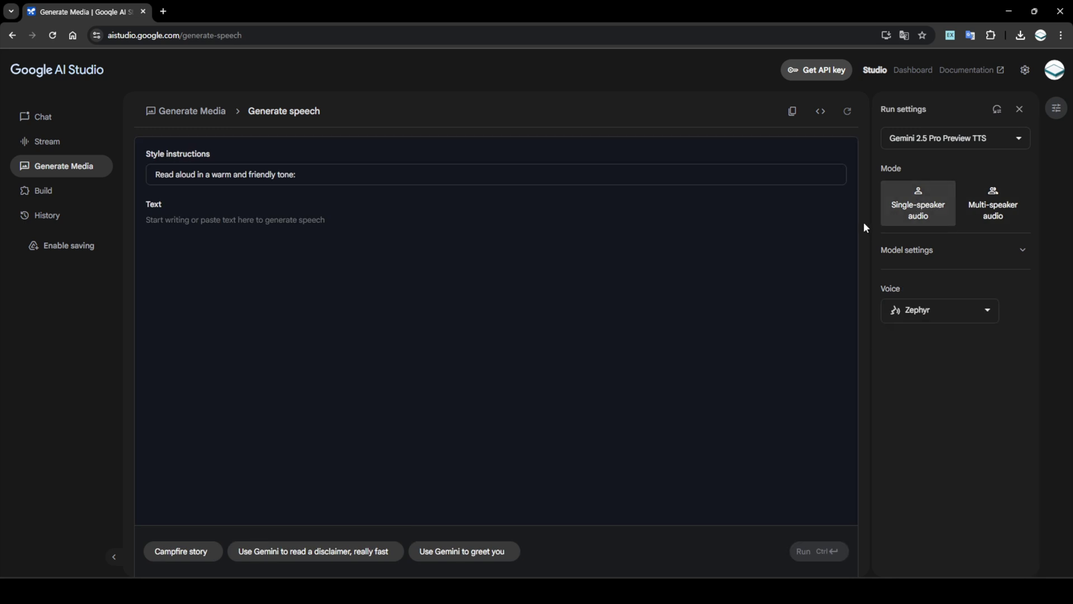
# - Replace the style instructions with '침착하면서 화내는 말투' and enter '유료 사용하지말고 이걸 사용하세요' as the text
pyautogui.click(368, 175)
pyautogui.hotkey('ctrl', 'a')
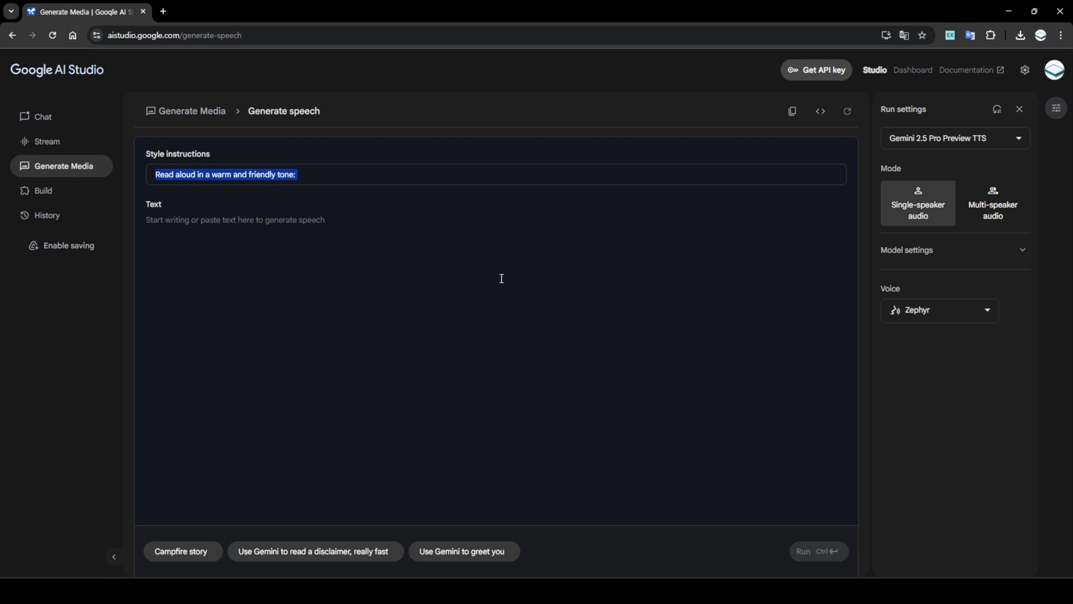
pyautogui.write('침착하면서 화내는 말투')
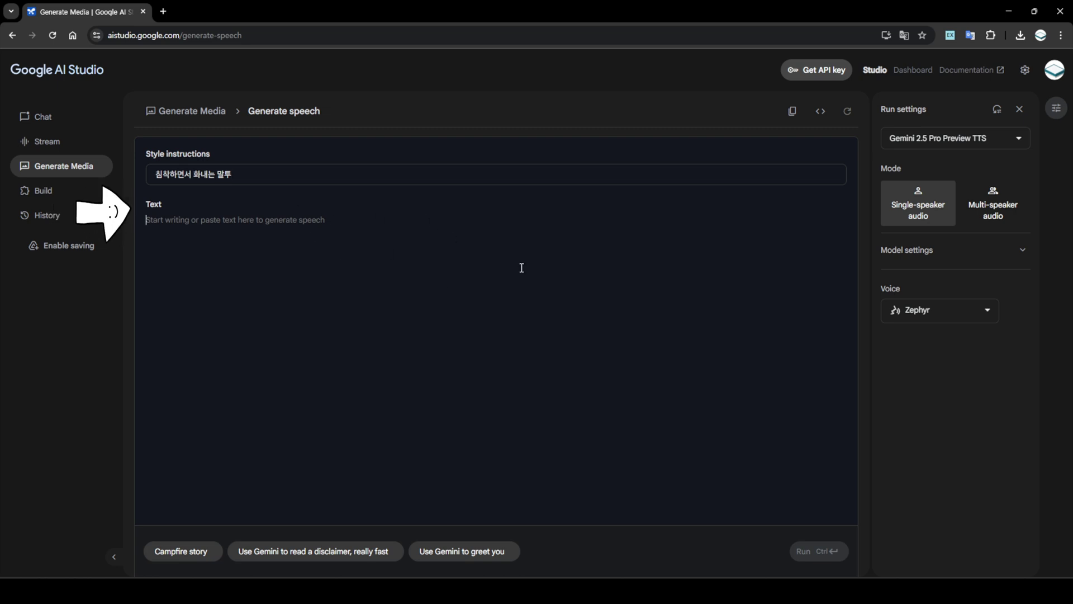
pyautogui.write('유료 사용하지웹말고 이걸 사용')
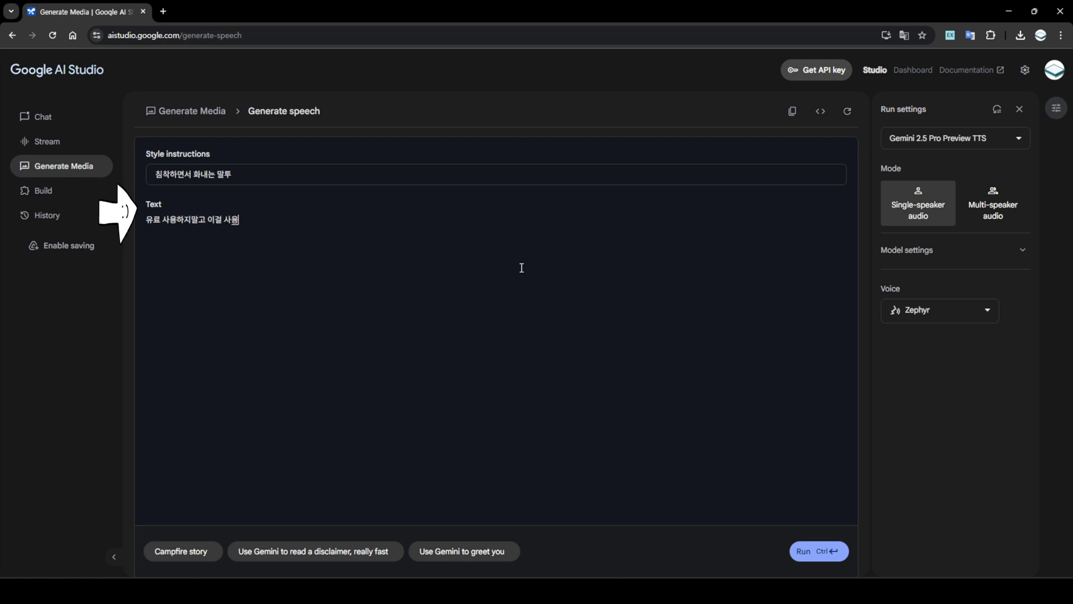
pyautogui.write('하세요.')
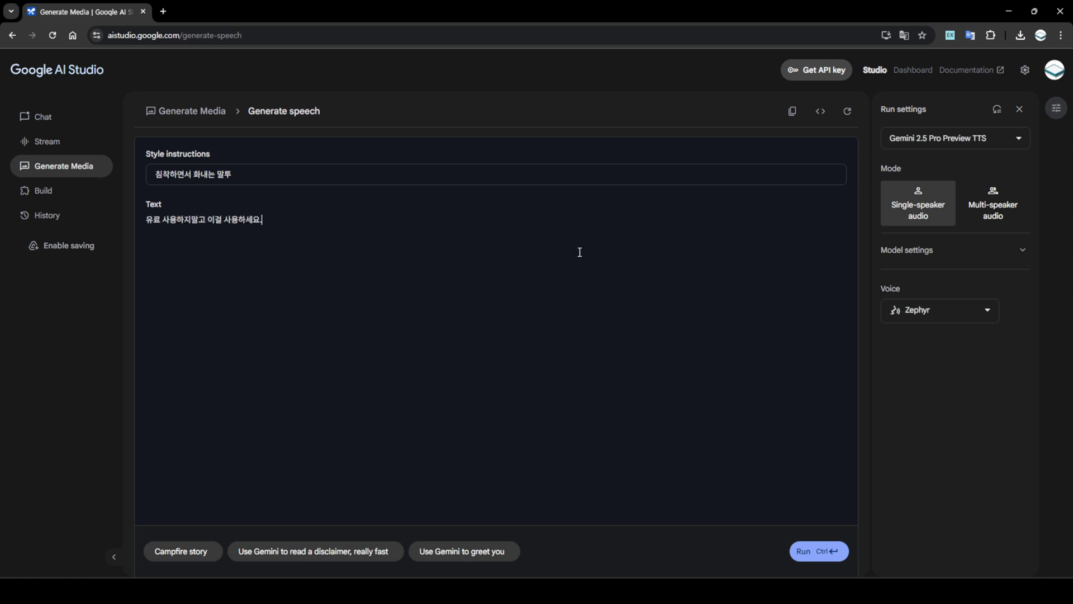
pyautogui.click(913, 316)
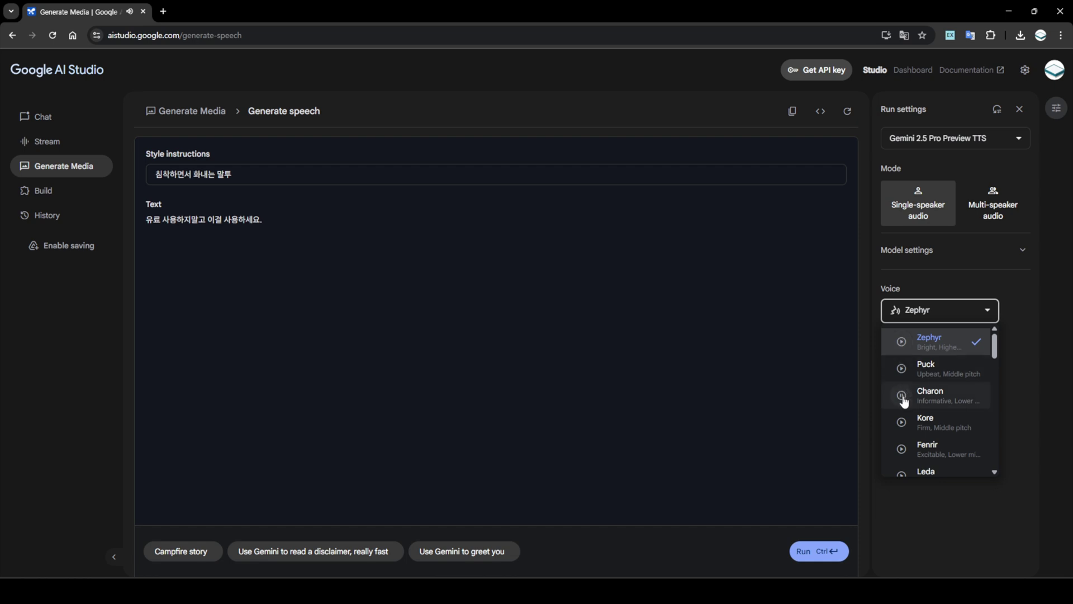
pyautogui.scroll(-3, 904, 400)
pyautogui.scroll(-10, 904, 400)
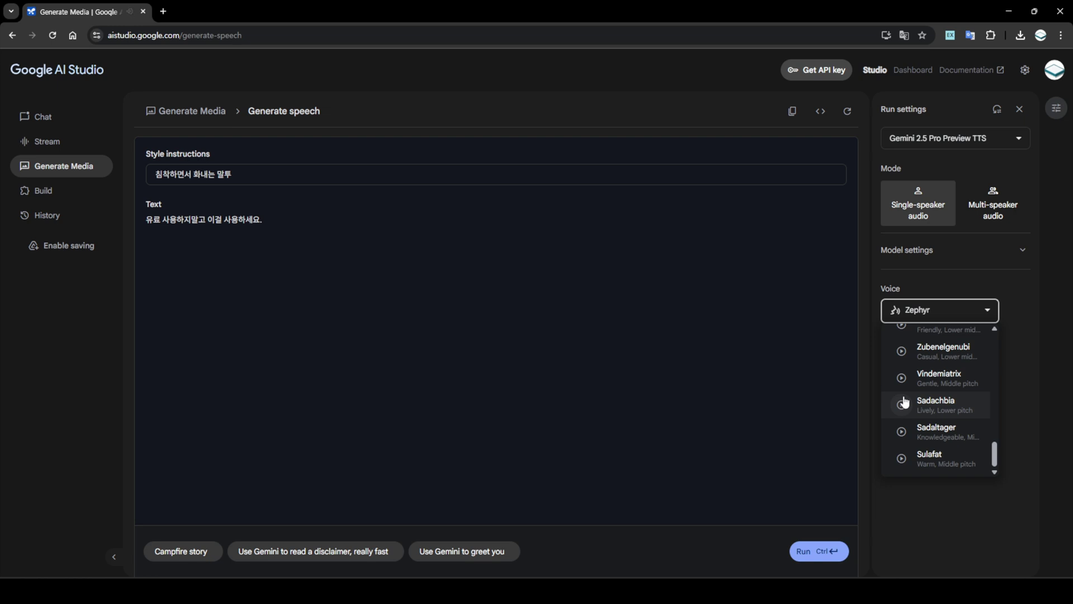
pyautogui.scroll(5, 903, 402)
pyautogui.scroll(6, 911, 374)
pyautogui.click(919, 346)
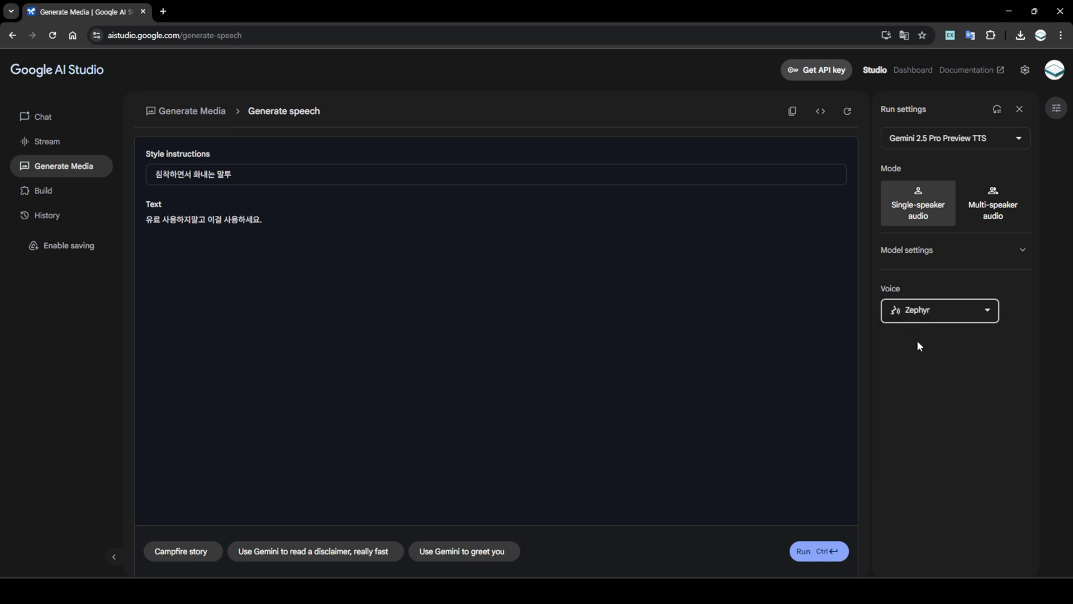
# - Run generation to produce the Korean sentence as audio in the Zephyr voice
pyautogui.click(816, 552)
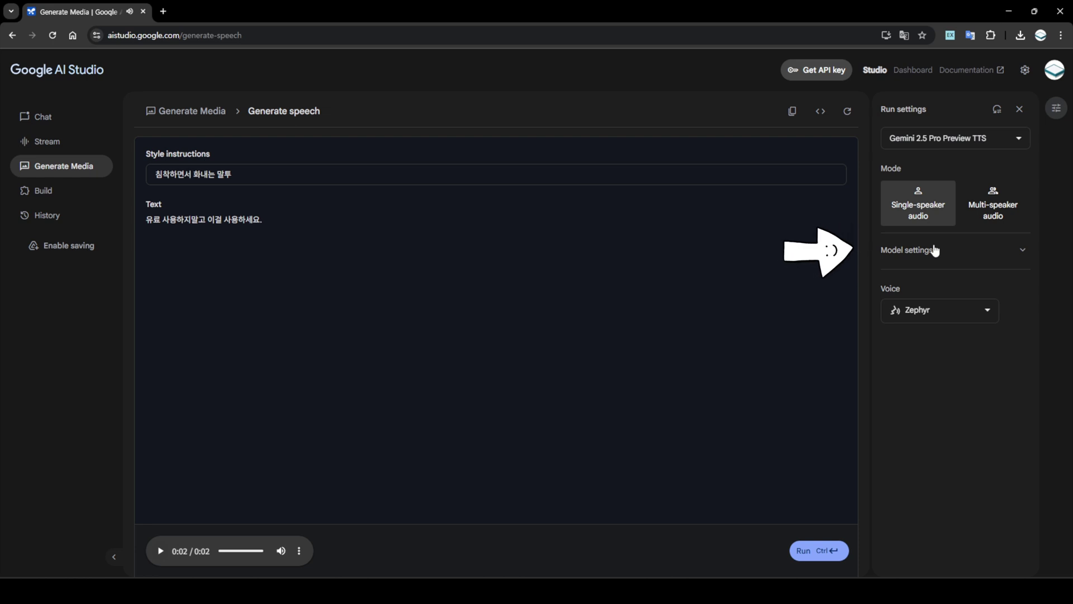
# - Generate the speech with Temperature raised to 2, then again with Temperature lowered to 0
pyautogui.click(935, 250)
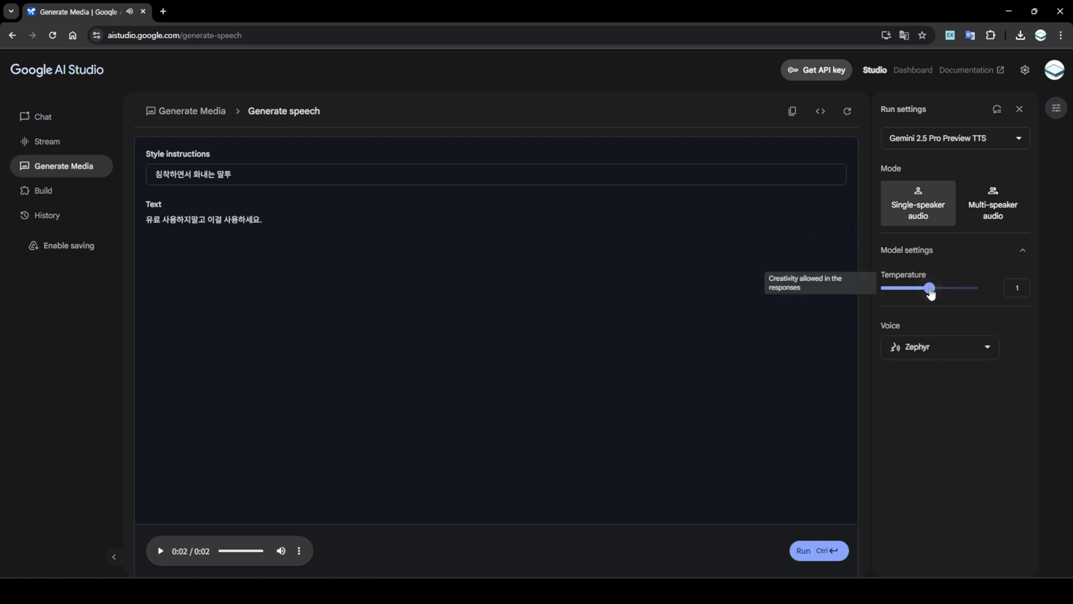
pyautogui.moveTo(929, 295); pyautogui.dragTo(983, 297)
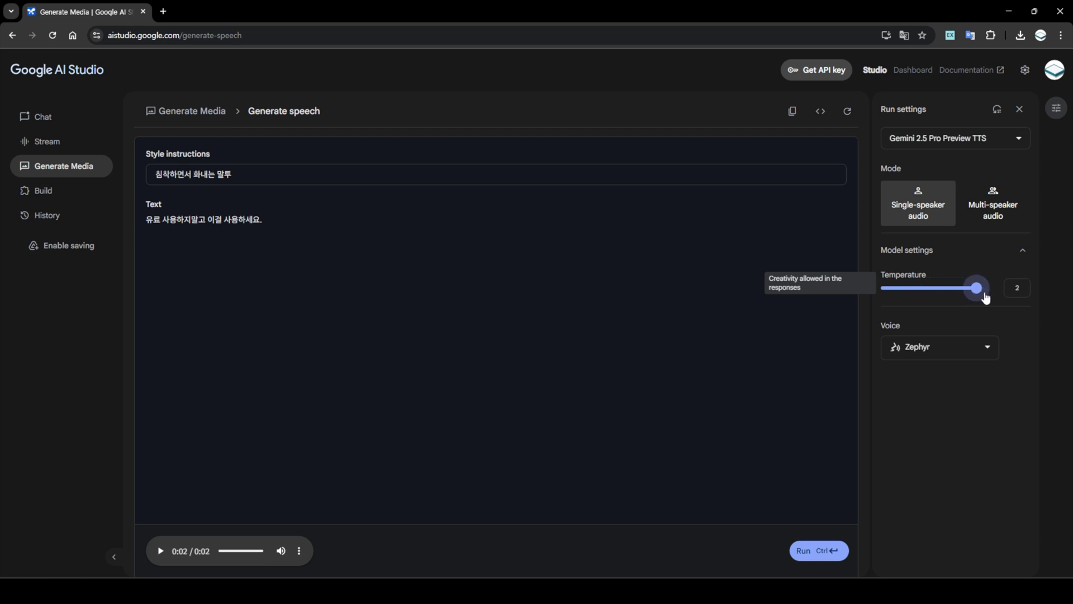
pyautogui.click(823, 553)
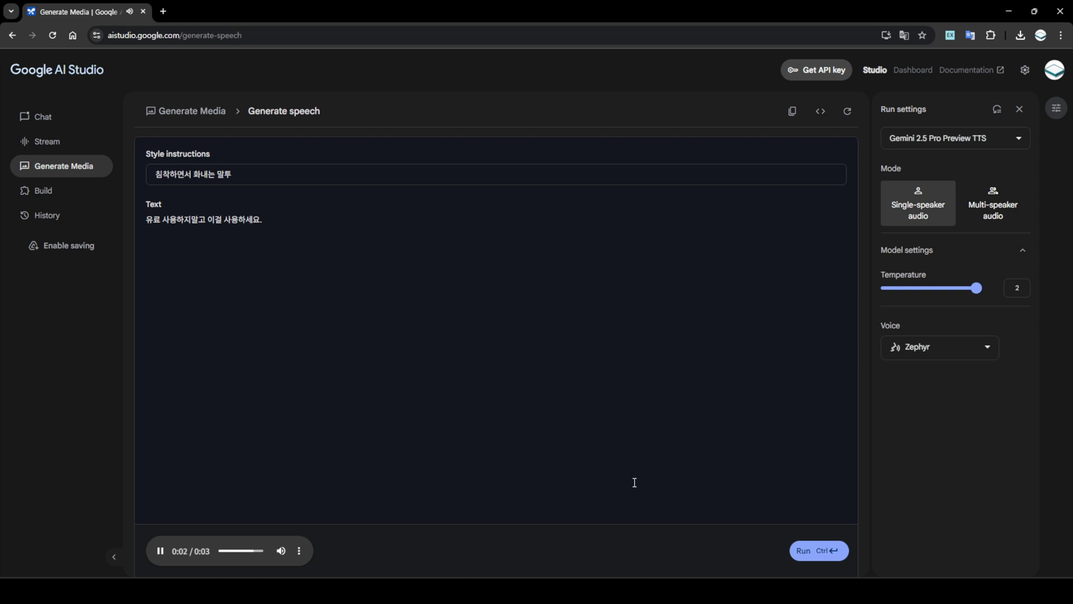
pyautogui.moveTo(976, 288); pyautogui.dragTo(852, 316)
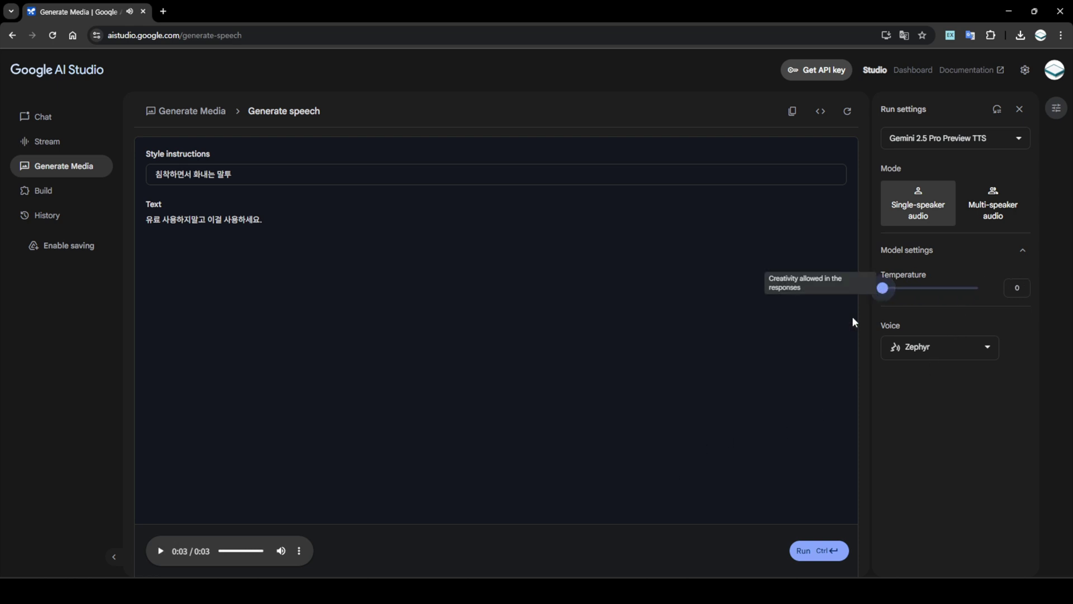
pyautogui.click(809, 552)
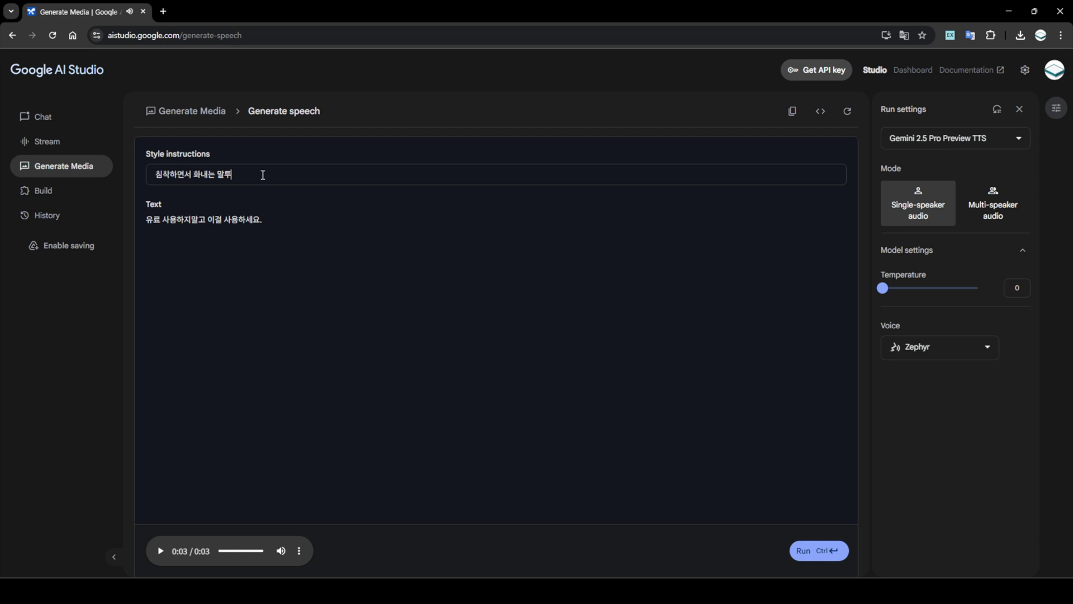
# - Insert '간결하고 빠르게 그리고' at the start of the style instructions
pyautogui.write('간결해')
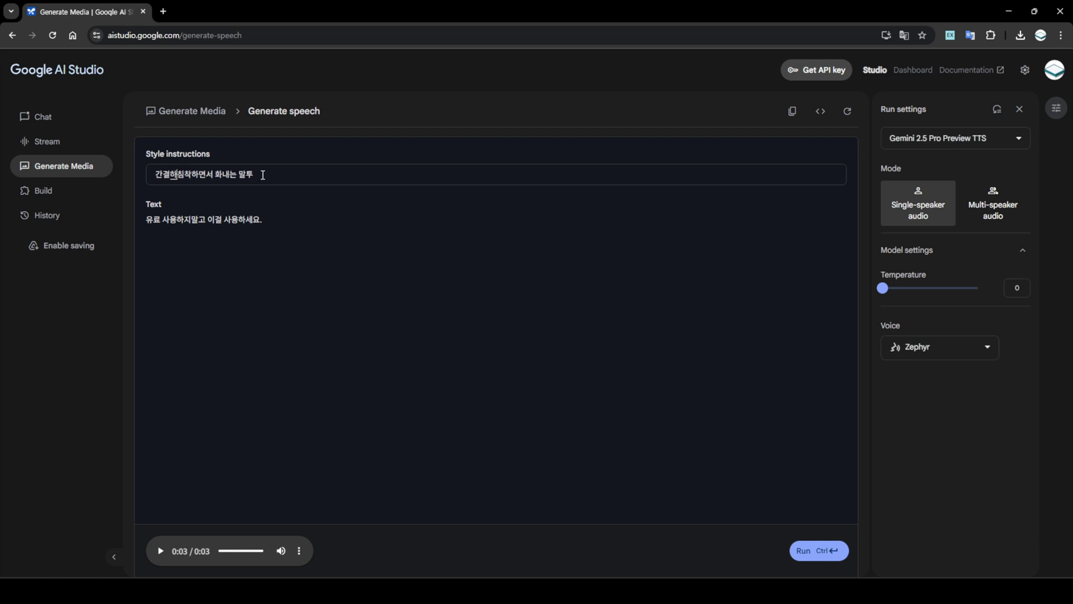
pyautogui.write('고 ')
pyautogui.write('르')
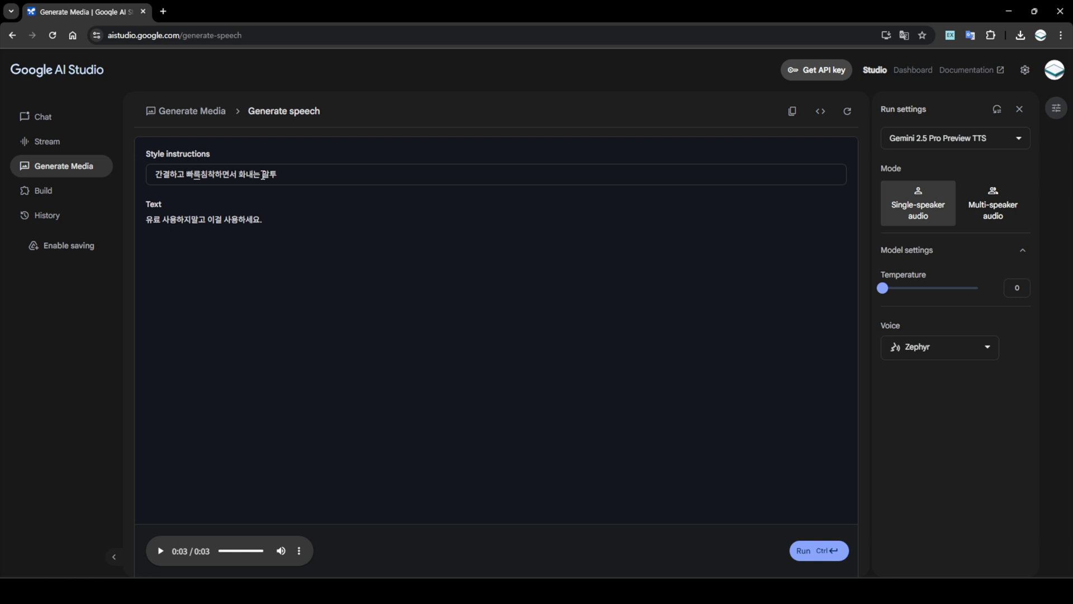
pyautogui.write('리고')
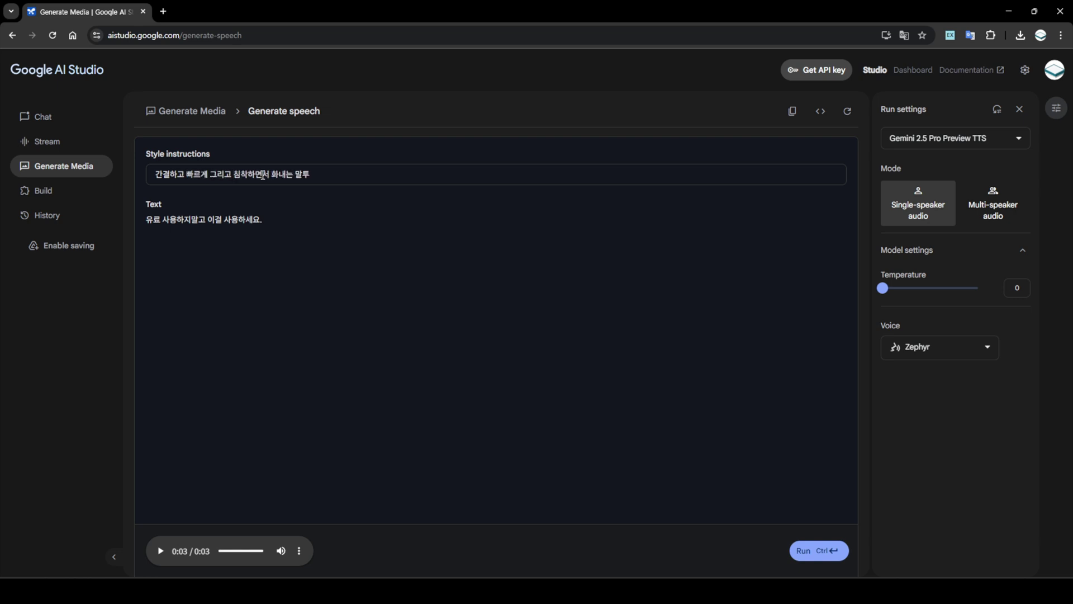